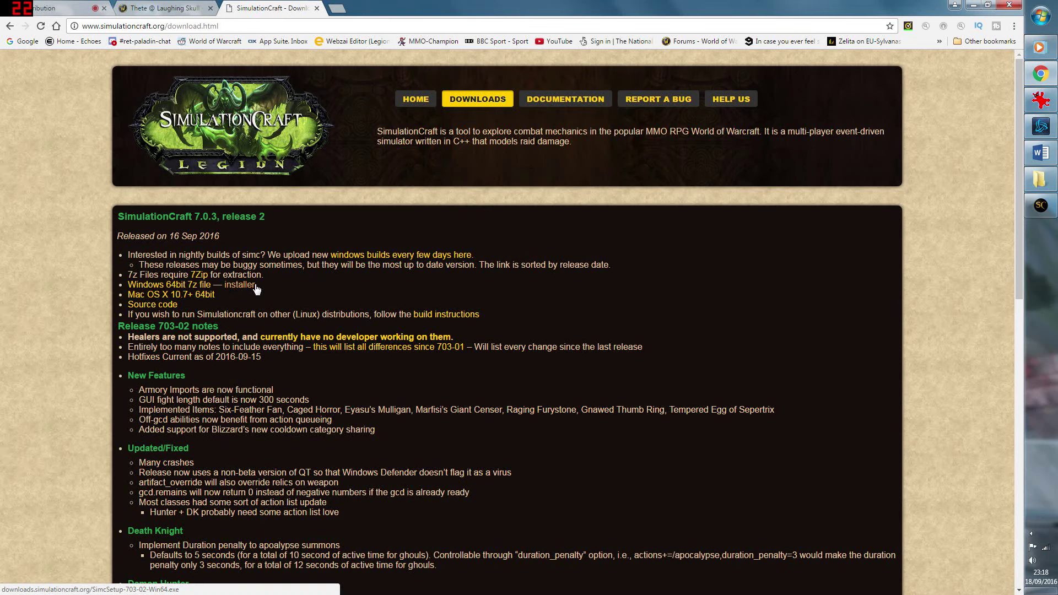
- Open the page listing the nightly Windows builds from the SimulationCraft downloads page
left_click(381, 257)
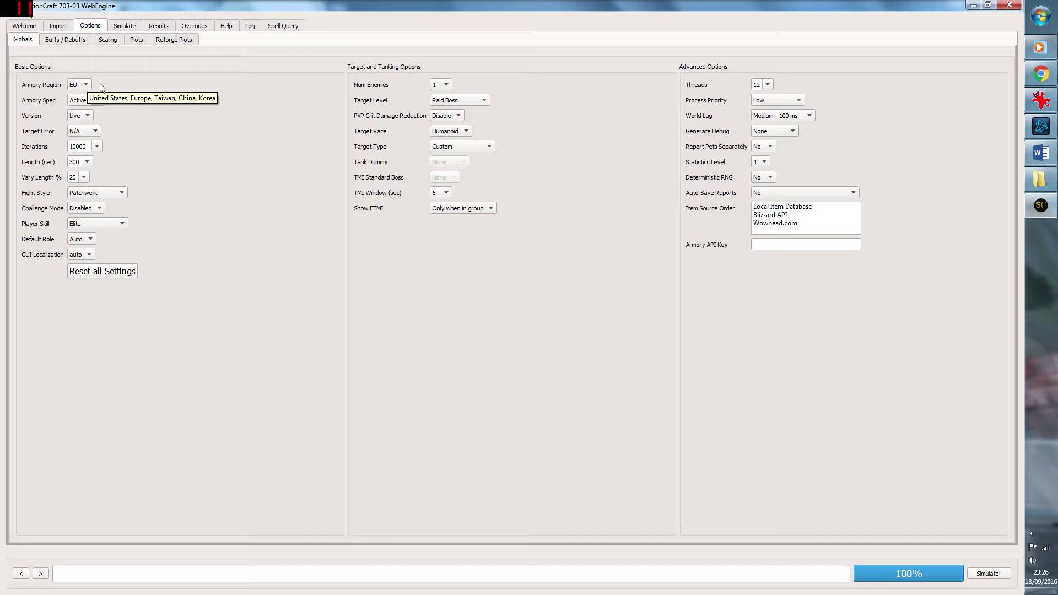
- In SimulationCraft, choose the Laughing Skull realm and import the already entered character
left_click(52, 27)
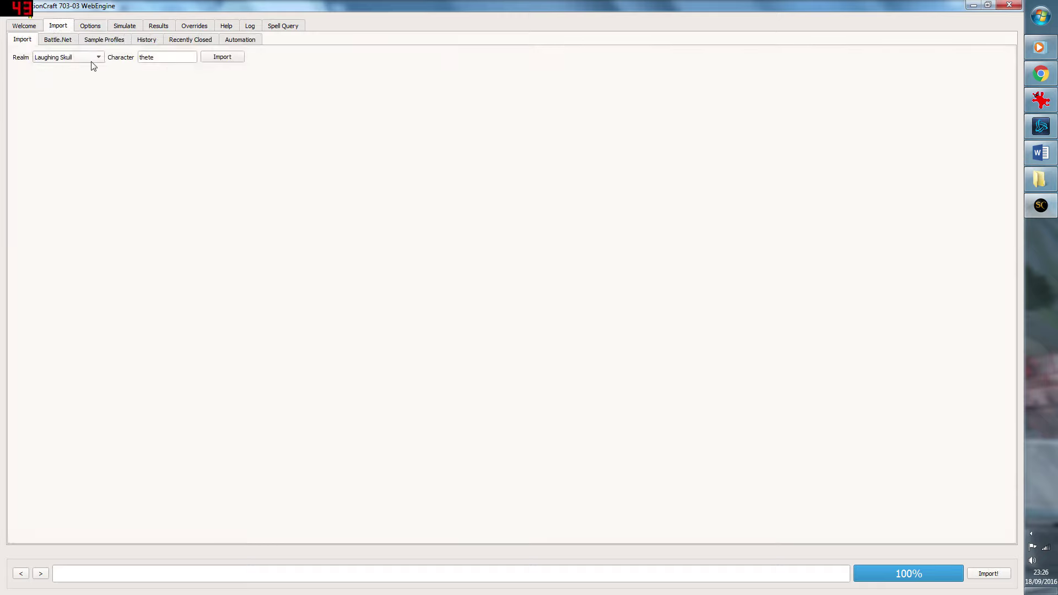
left_click(102, 60)
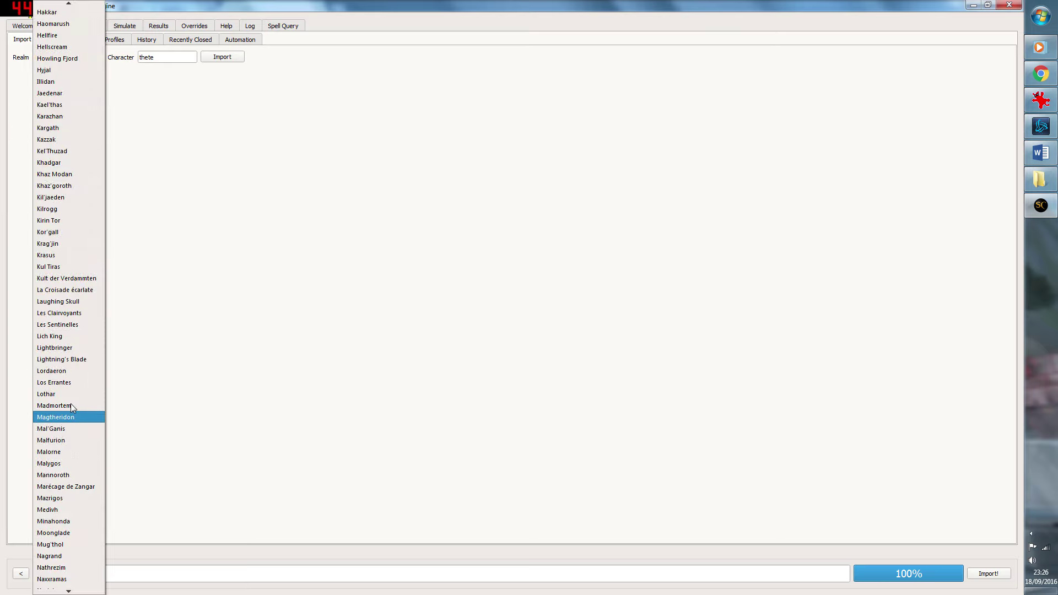
left_click(60, 301)
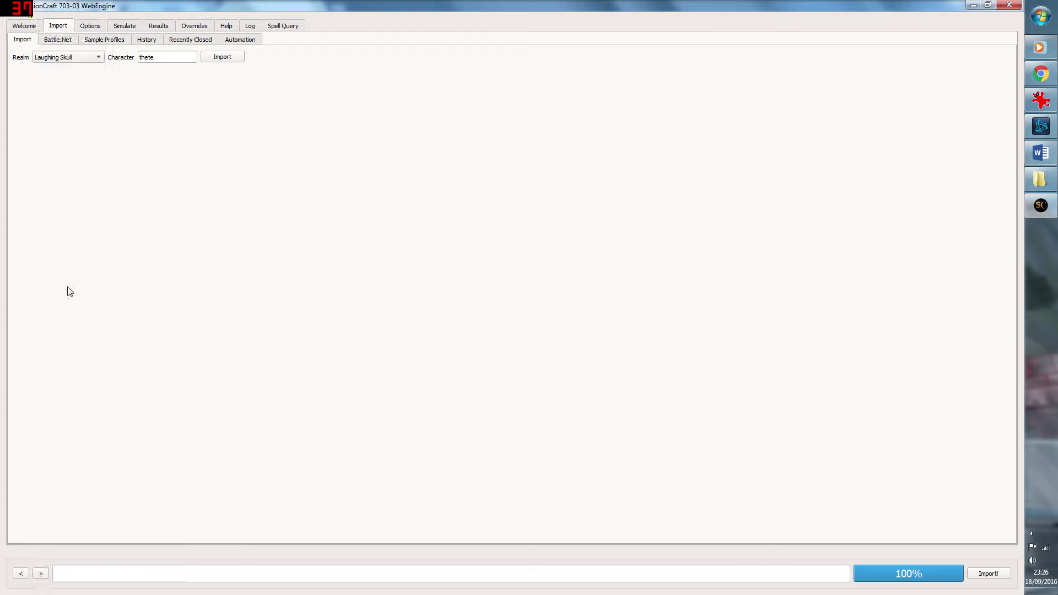
left_click(214, 58)
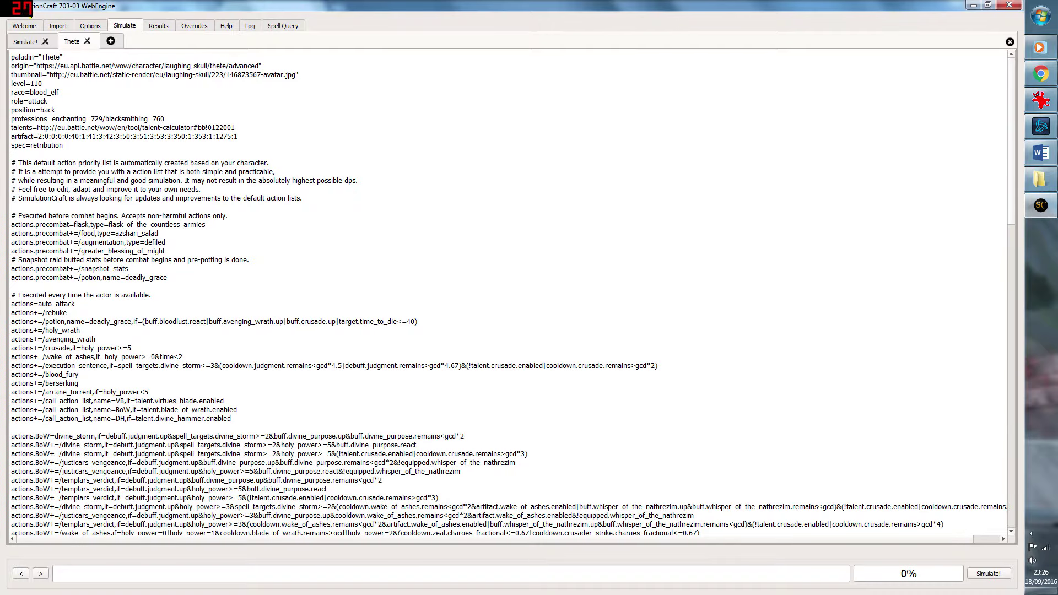
- Look through the imported profile and edit its talents line so the talent calculator code reads bb!0021201
scroll(510, 292, "down", 20)
scroll(510, 292, "up", 20)
key("BackSpace")
type("0")
key("BackSpace")
type("1")
key("BackSpace")
type("2")
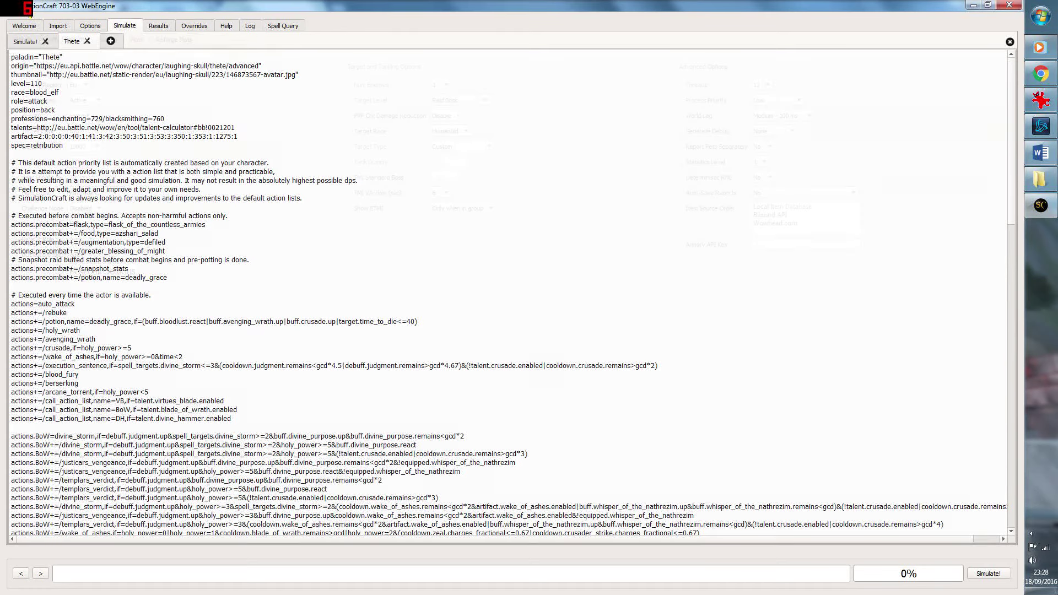
- Try the Beastlord fight style in the global options and switch the fight style back to Patchwerk
left_click(90, 25)
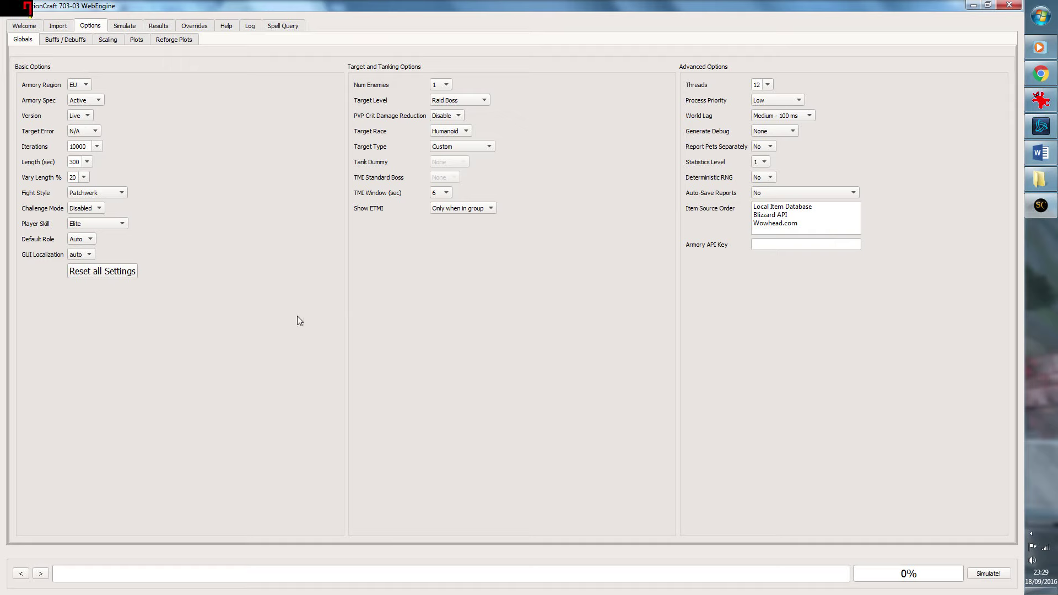
left_click(123, 193)
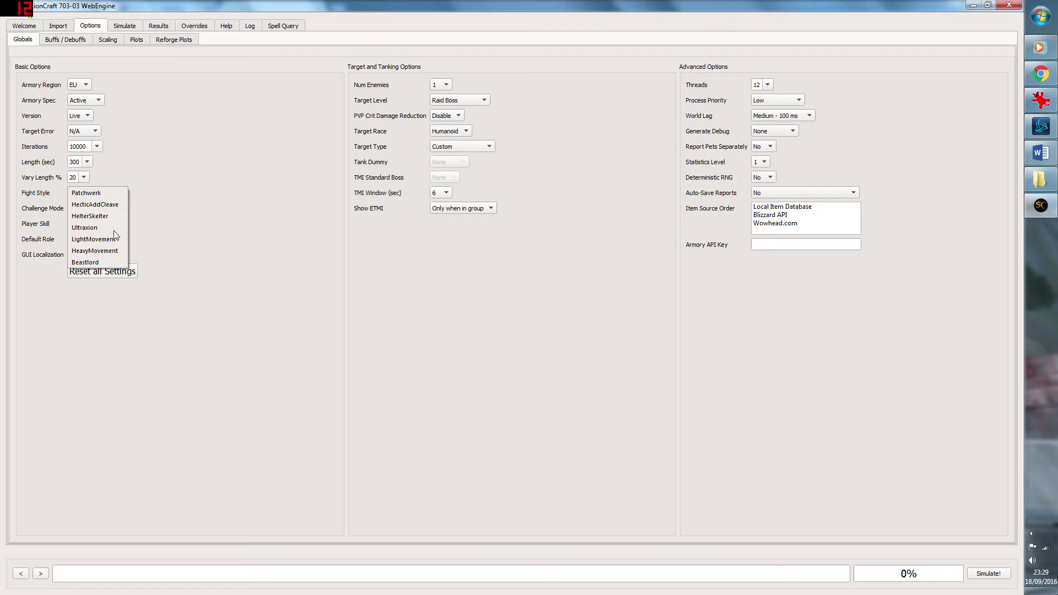
left_click(101, 263)
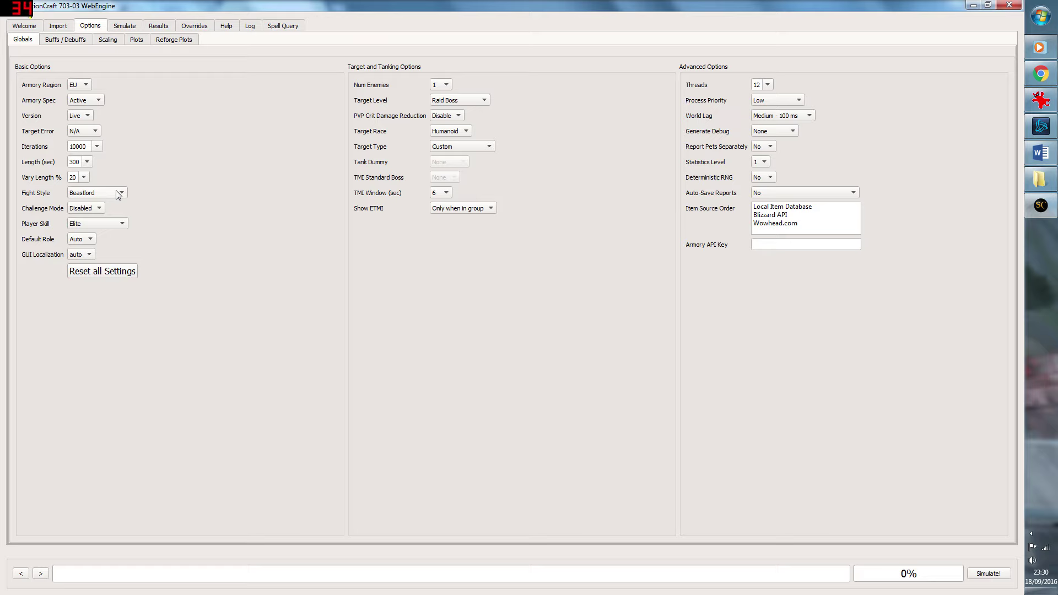
left_click(122, 194)
left_click(88, 124)
- Review the buffs and debuffs, scaling and plots options, and run the simulation on the imported profile
left_click(72, 42)
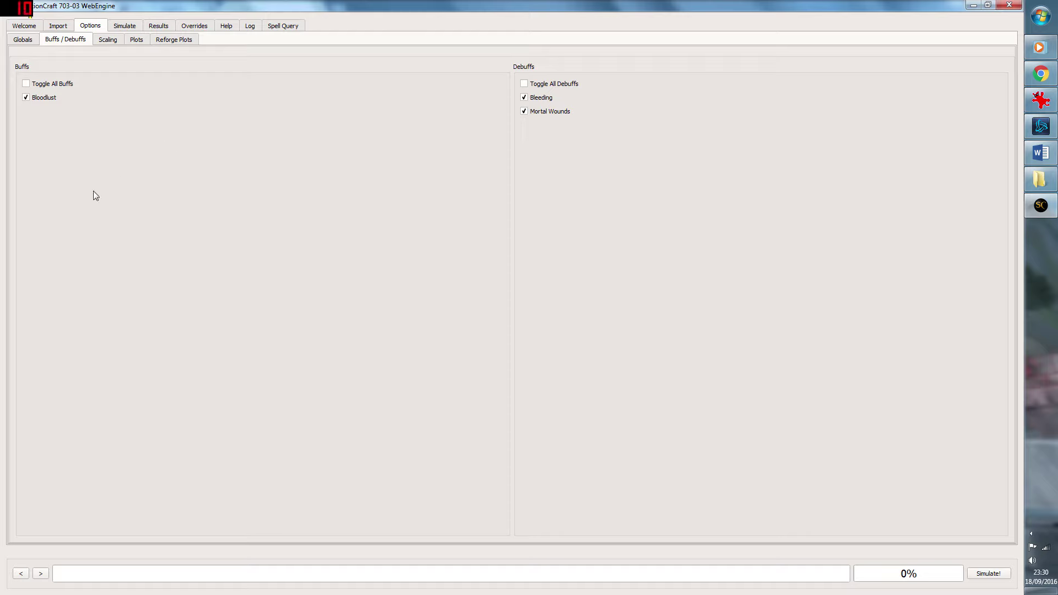
left_click(110, 41)
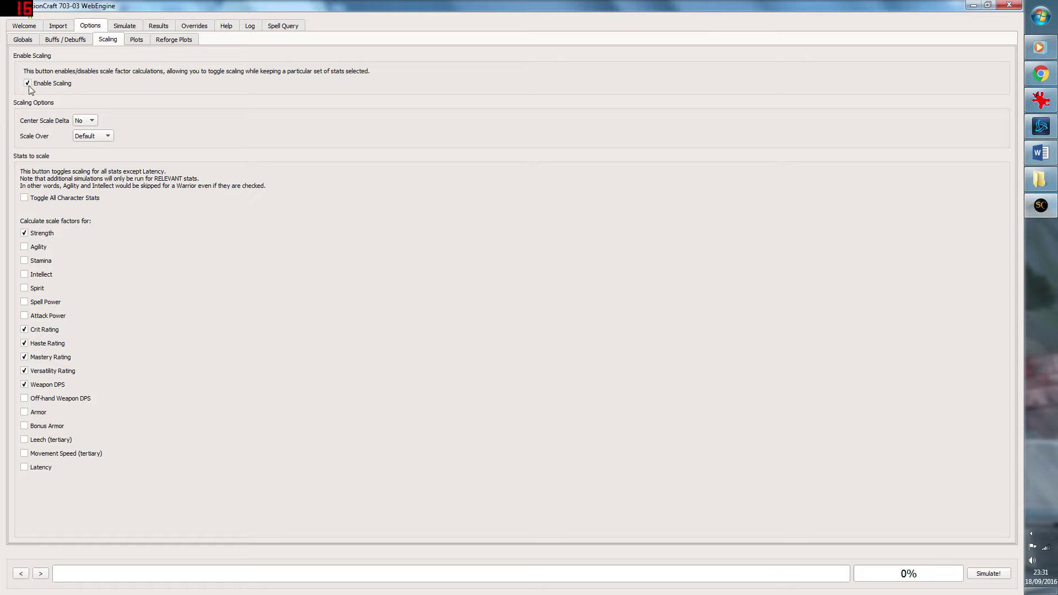
left_click(136, 41)
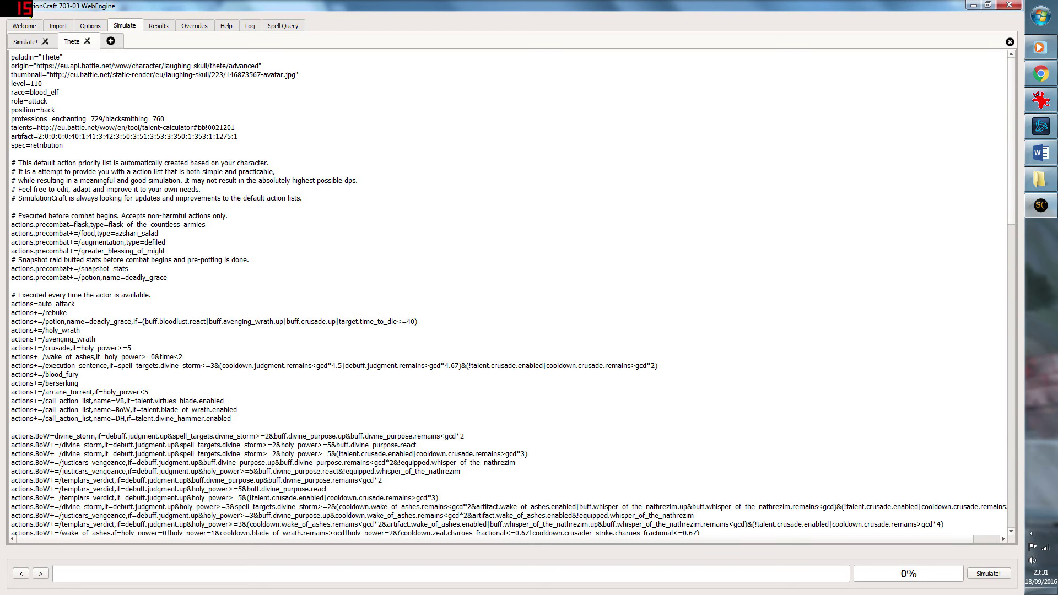
left_click(987, 573)
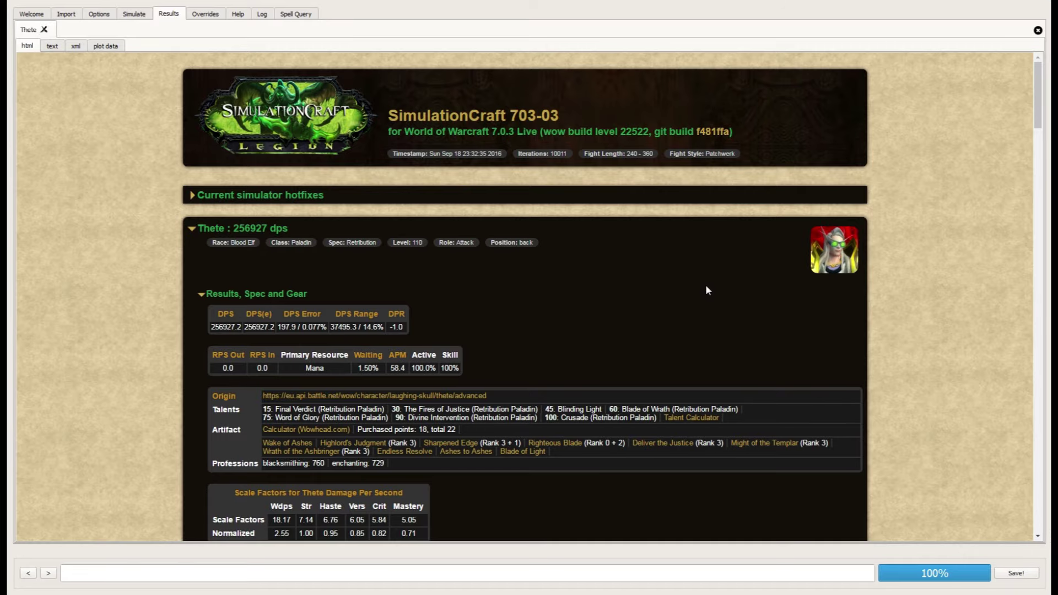
- Examine the simulation report's DPS results, talents, artifact traits, scale factors, Pawn string and charts
scroll(707, 290, "down", 5)
scroll(708, 290, "down", 20)
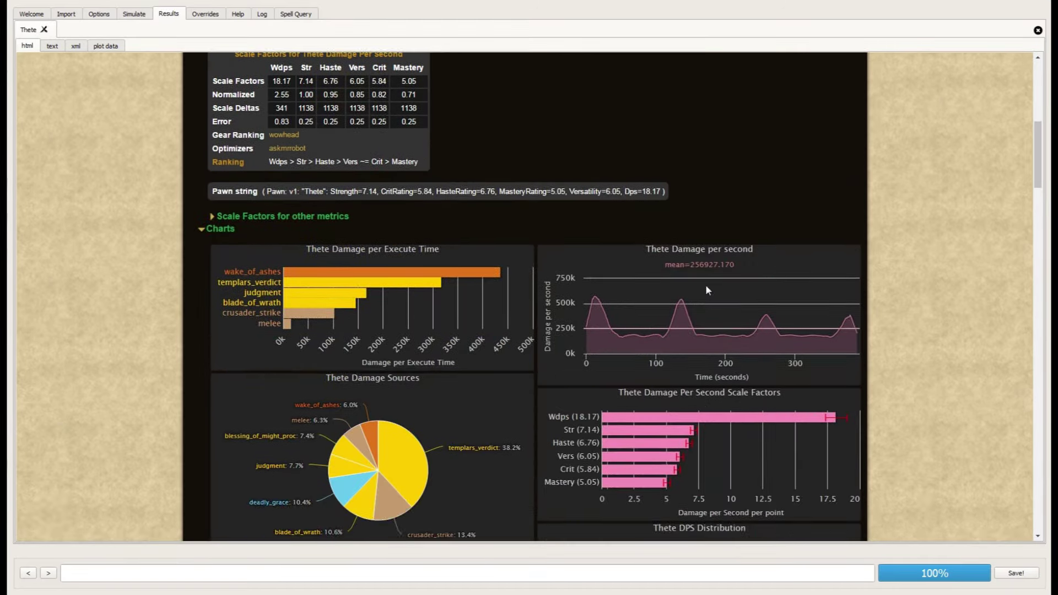
scroll(705, 284, "up", 20)
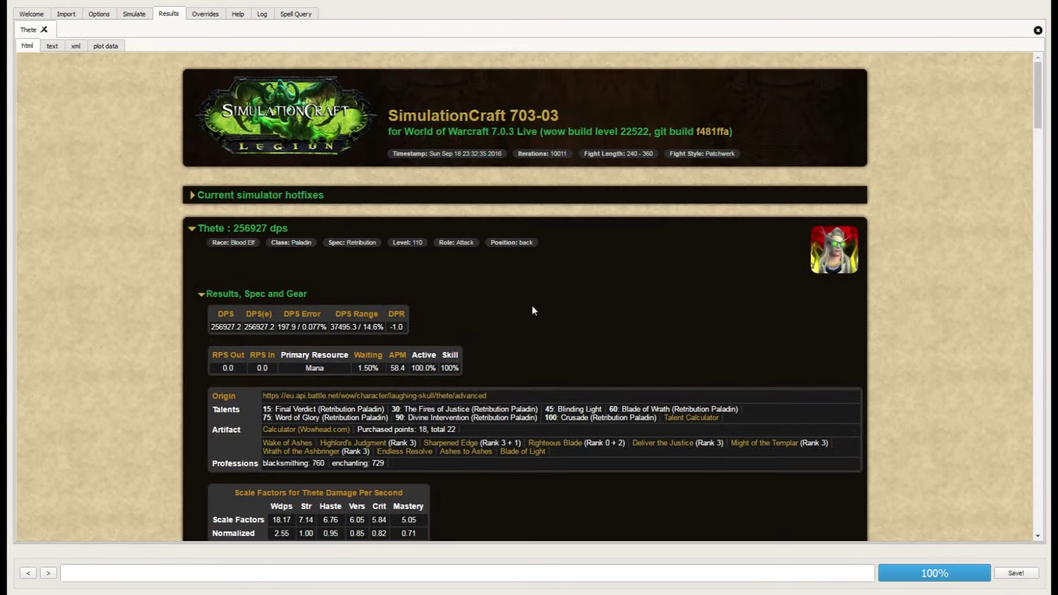
scroll(520, 318, "down", 3)
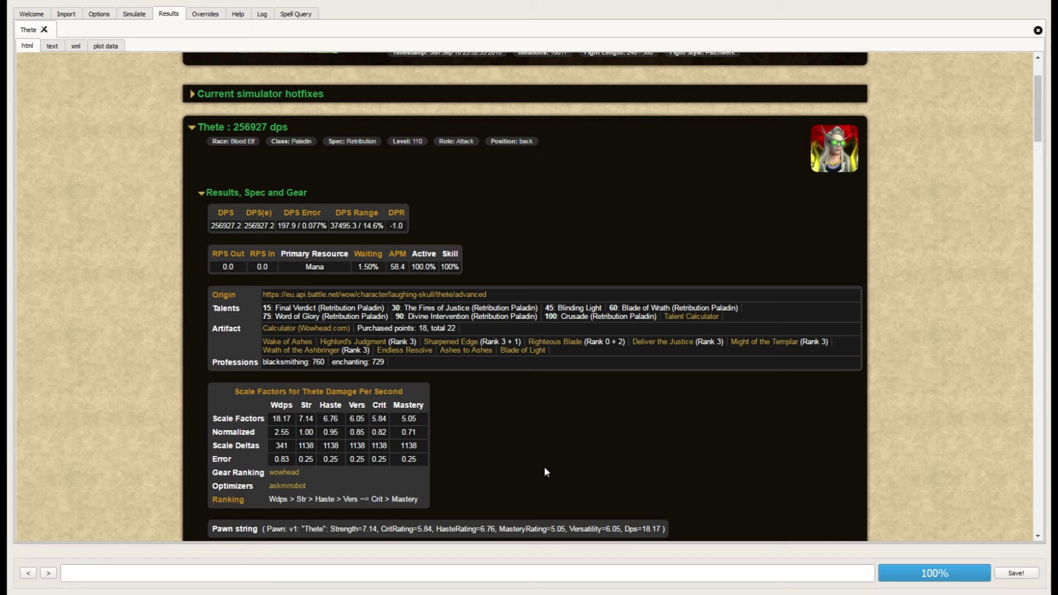
scroll(544, 466, "down", 1)
scroll(542, 460, "up", 3)
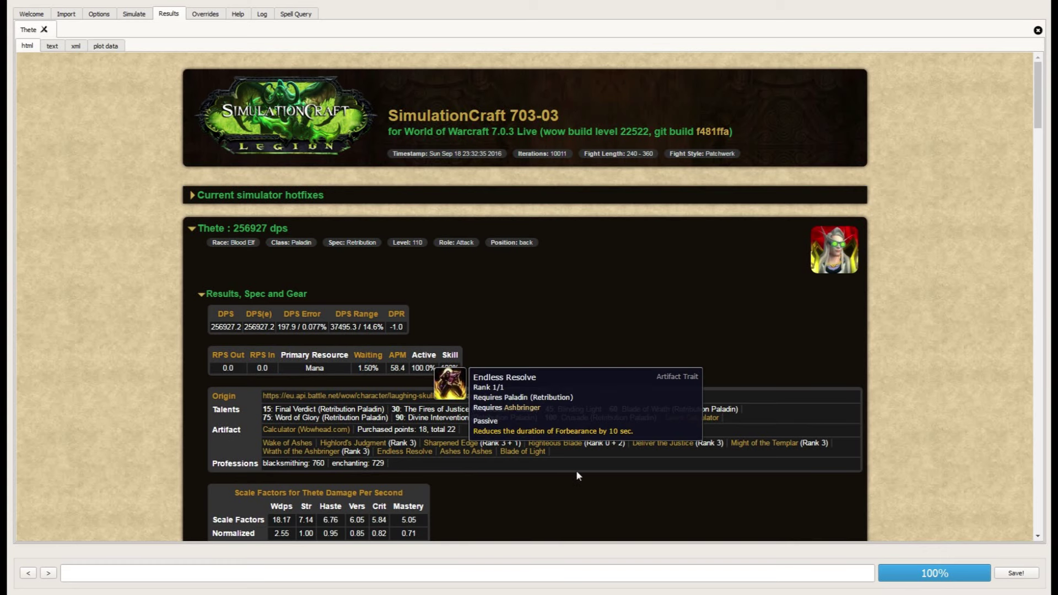
scroll(577, 500, "down", 1)
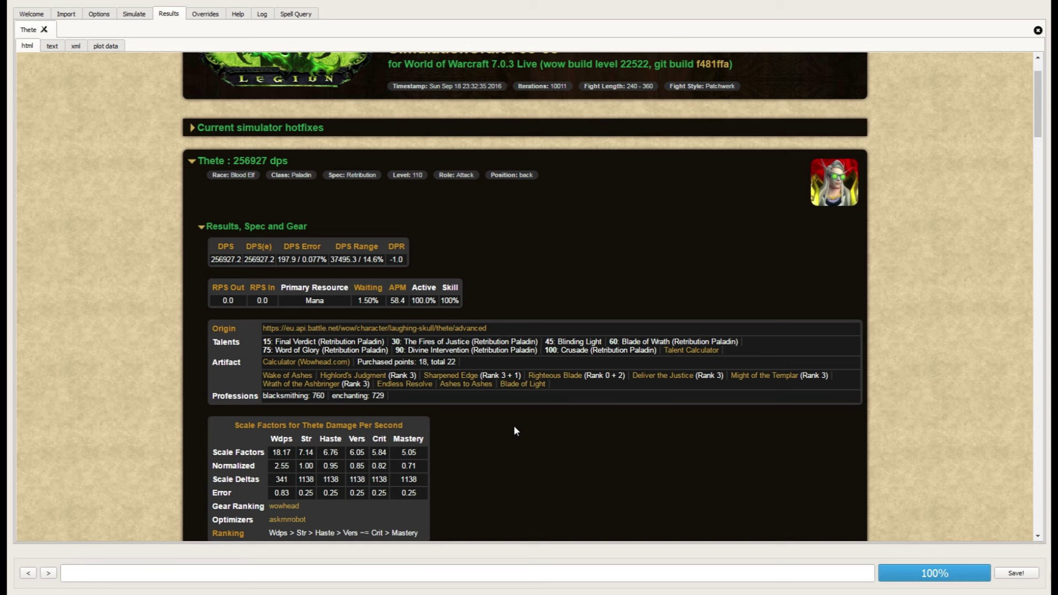
scroll(514, 426, "down", 1)
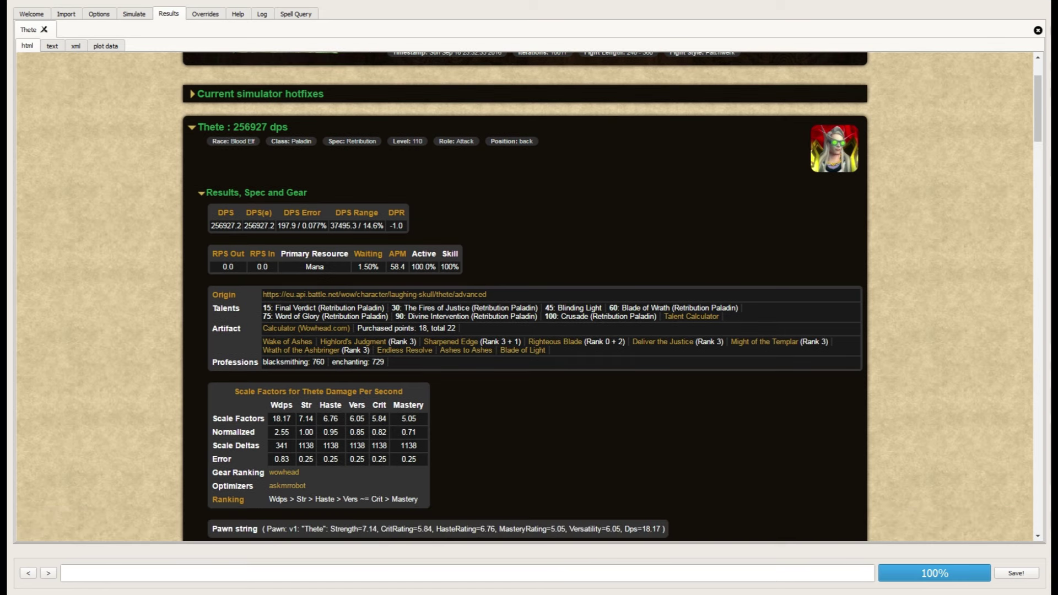
mouse_move(710, 345)
scroll(473, 435, "down", 1)
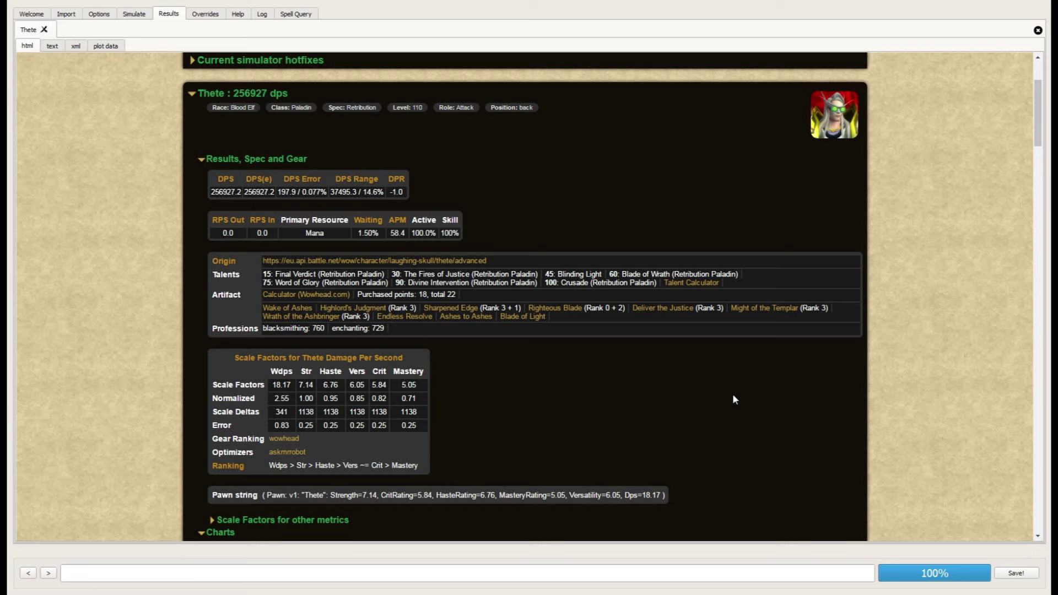
scroll(732, 399, "down", 3)
scroll(732, 399, "up", 5)
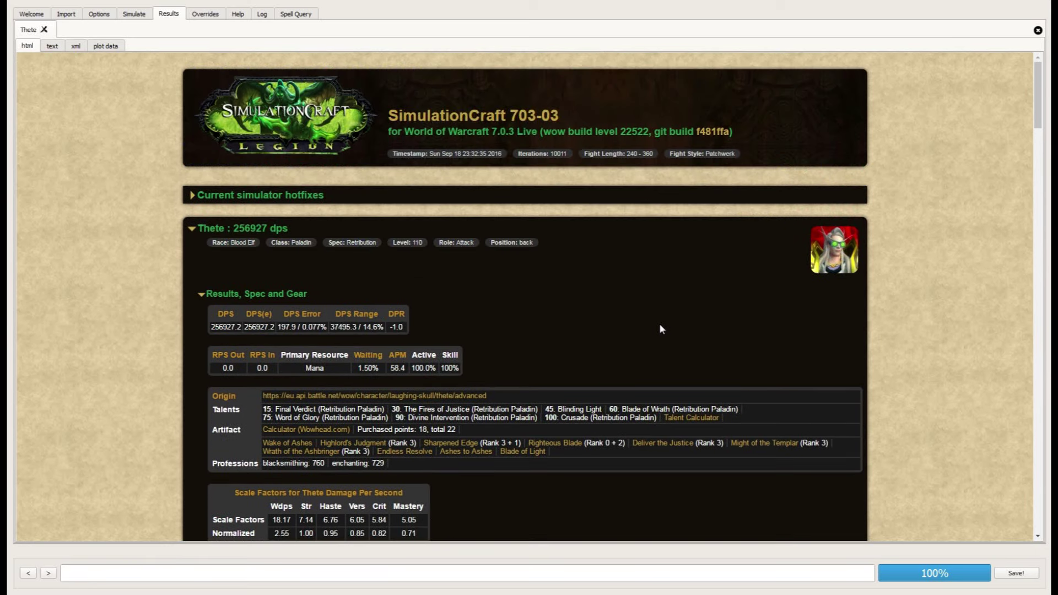
scroll(659, 328, "down", 3)
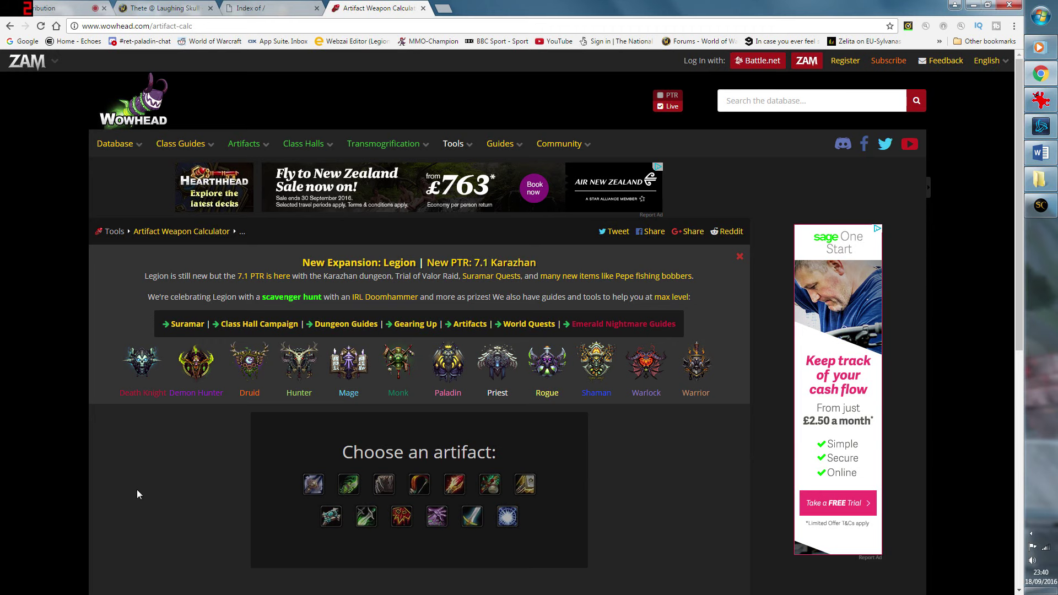
- In Wowhead's Artifact Weapon Calculator, choose the paladin's Retribution - Ashbringer artifact
scroll(137, 489, "down", 3)
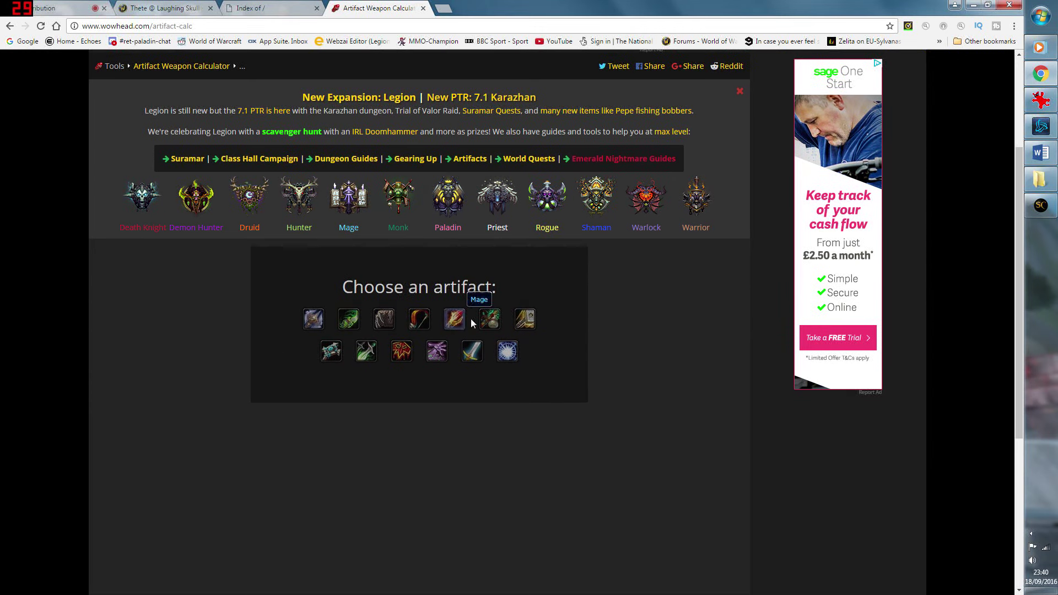
left_click(532, 330)
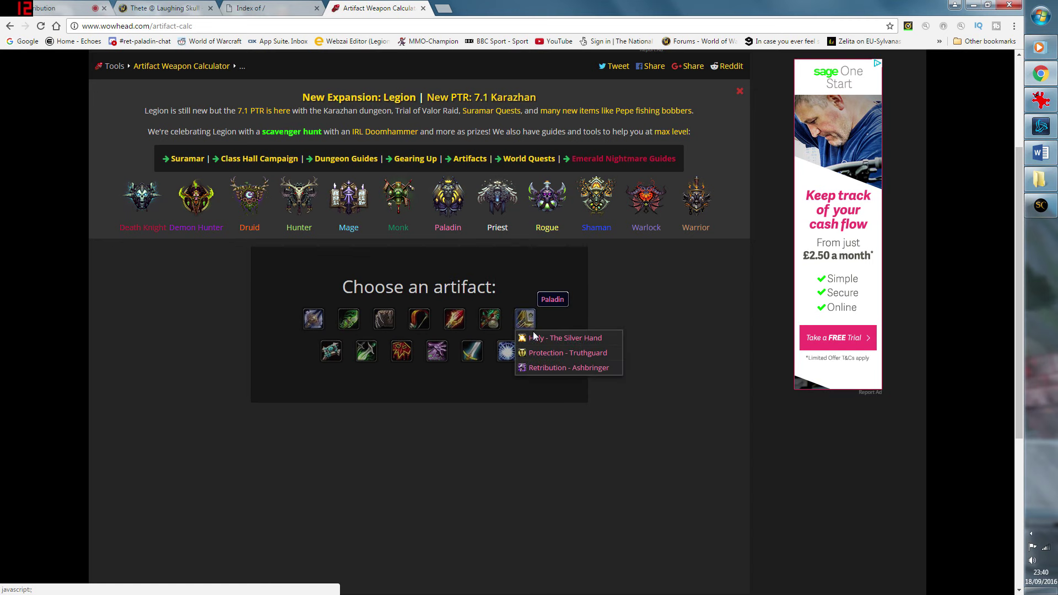
left_click(542, 365)
scroll(633, 414, "down", 2)
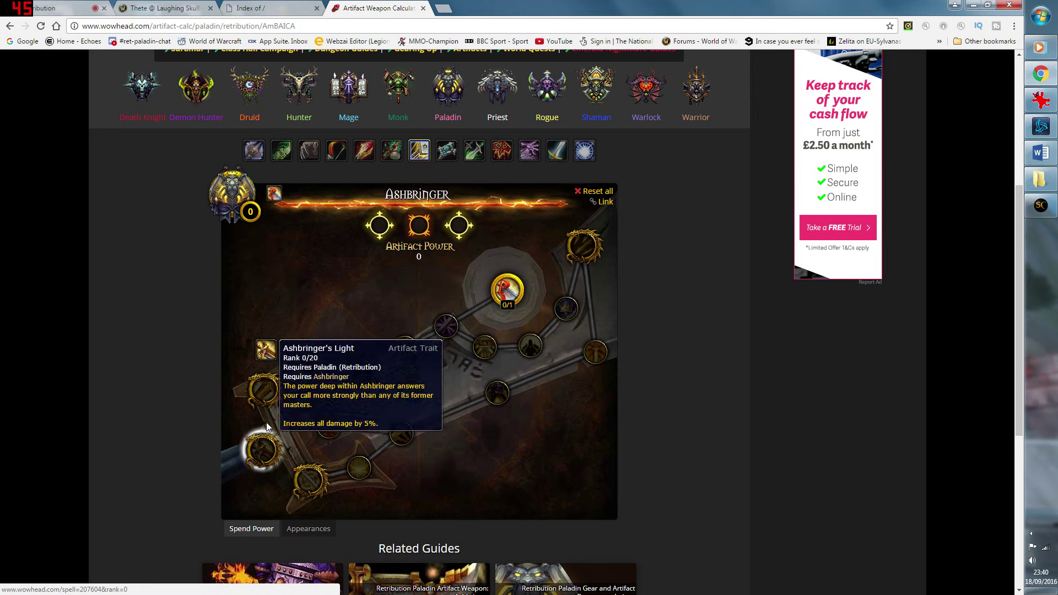
- Learn Ashbringer's starting trait and the adjacent one-rank trait, and raise Deliver the Justice and the next trait towards the hilt to 3/3
left_click(504, 292)
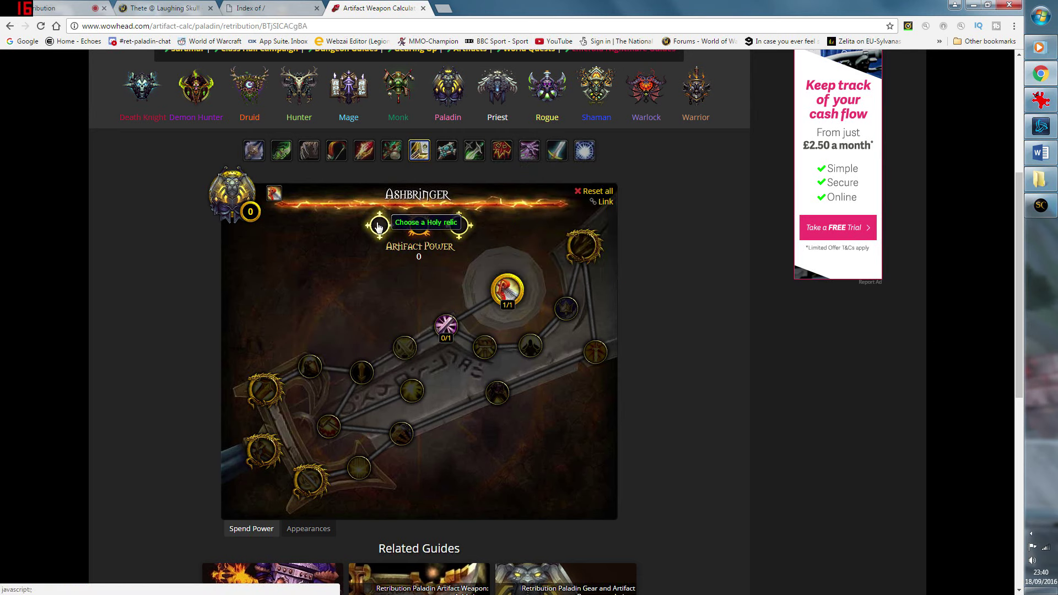
left_click(444, 325)
left_click(404, 349)
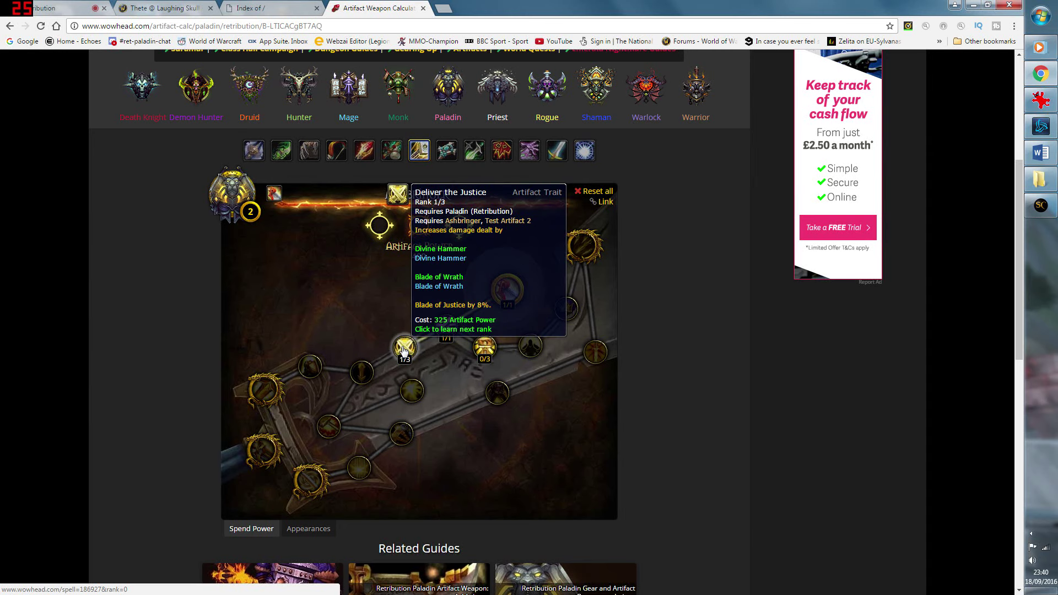
left_click(404, 347)
left_click(404, 347)
left_click(362, 372)
left_click(361, 371)
left_click(362, 372)
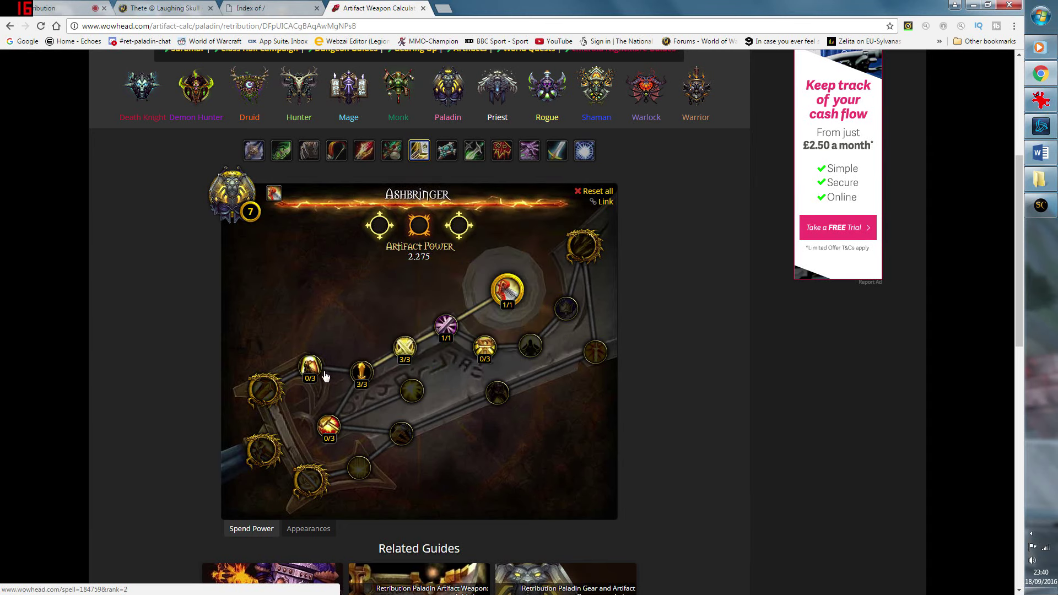
- Raise the hammer trait near Ashbringer's hilt and the neighbouring Highlord's Judgment trait to 3/3 each
left_click(328, 427)
left_click(329, 427)
left_click(328, 427)
left_click(401, 434)
left_click(401, 433)
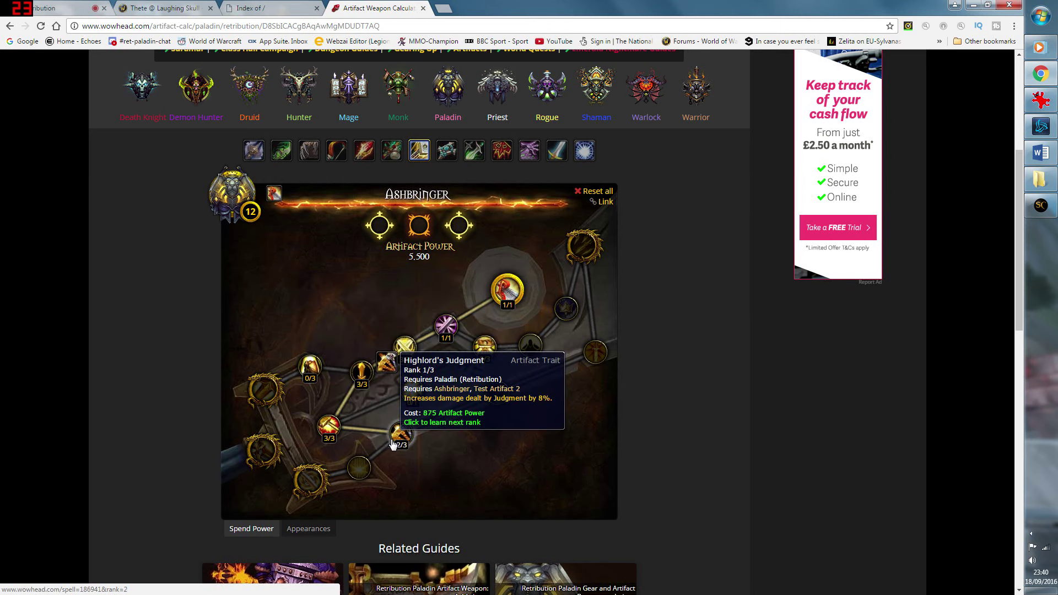
left_click(392, 441)
- Learn the one-rank trait along the lower blade edge, Might of the Templar to 3/3, and the golden trait at the blade tip
left_click(496, 392)
left_click(599, 352)
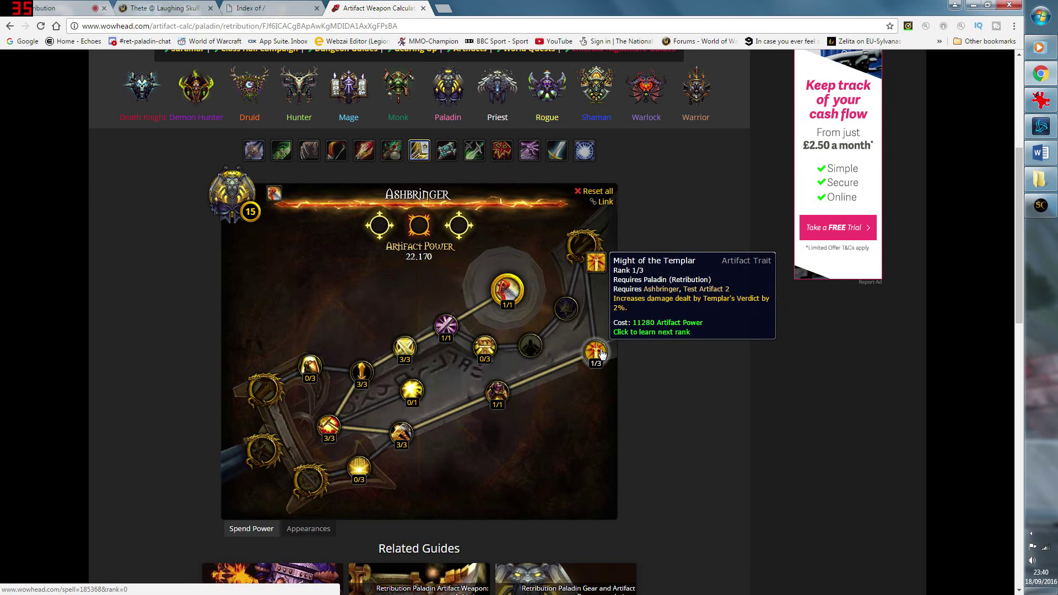
left_click(599, 352)
left_click(599, 353)
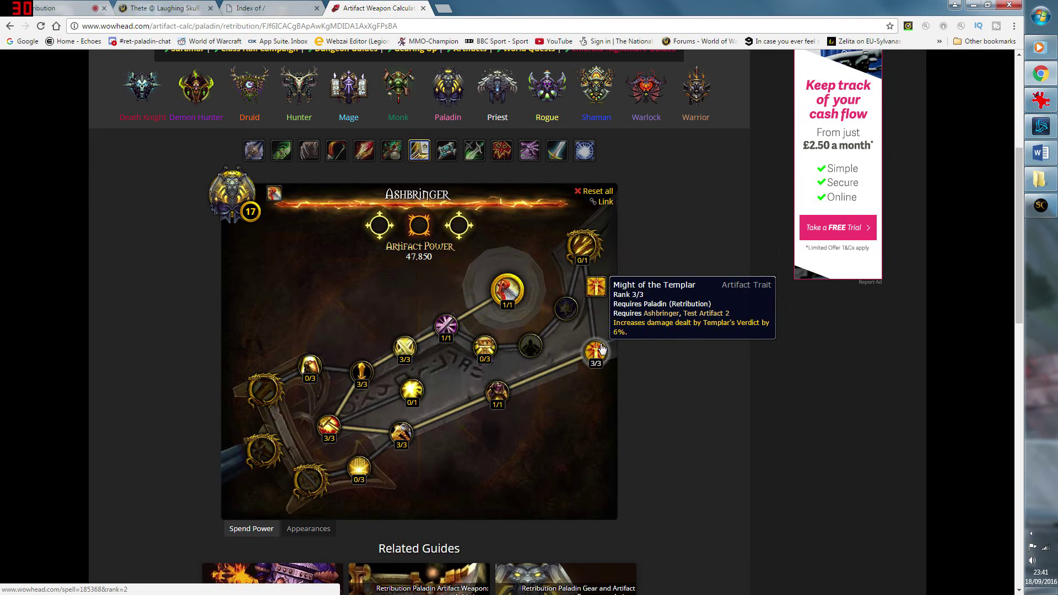
left_click(584, 246)
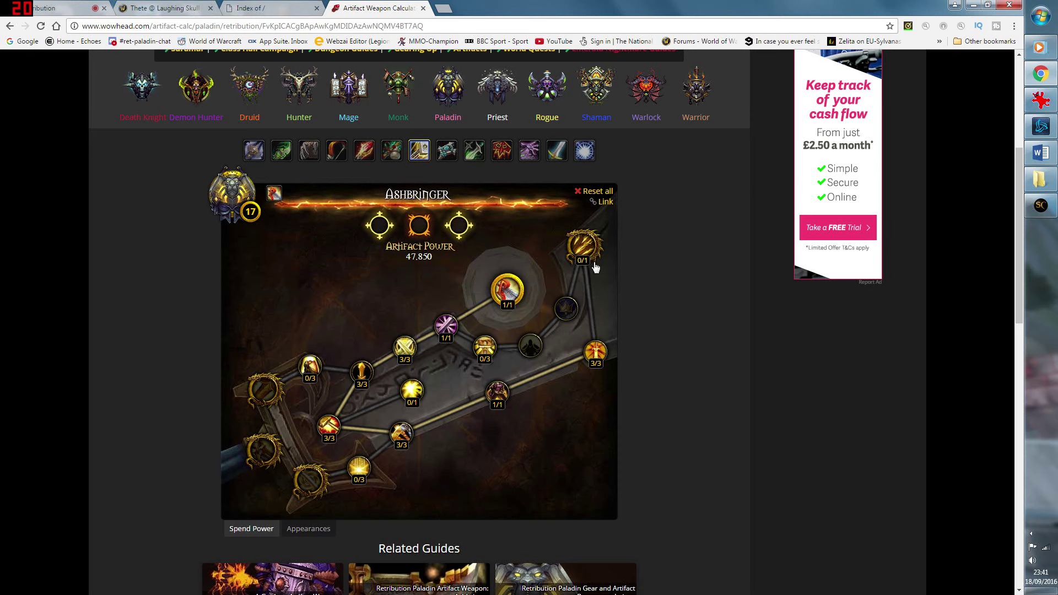
- Raise the three-rank trait leading to Echo of the Highlord to 3/3 and learn Echo of the Highlord
left_click(321, 375)
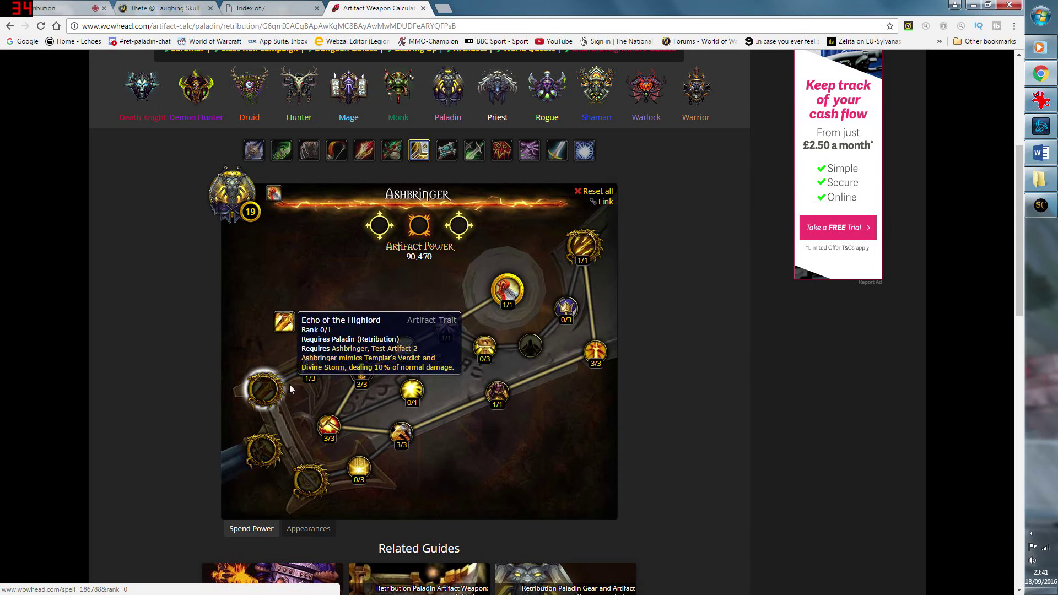
left_click(310, 366)
left_click(310, 366)
left_click(264, 389)
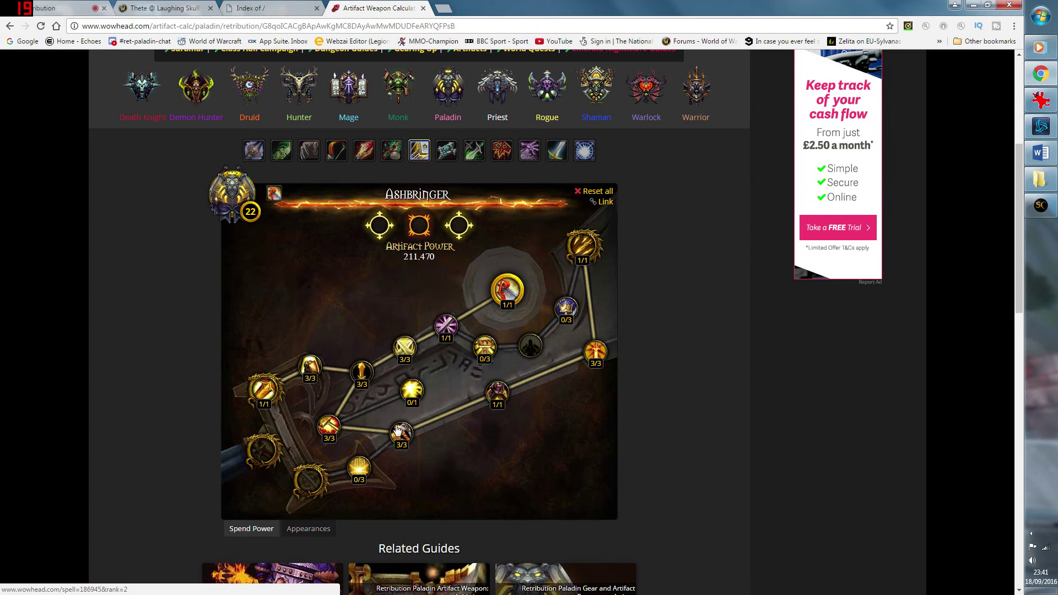
- Copy the build's SimulationCraft string from the calculator's links and paste it over the artifact value in the SimulationCraft profile
left_click(606, 206)
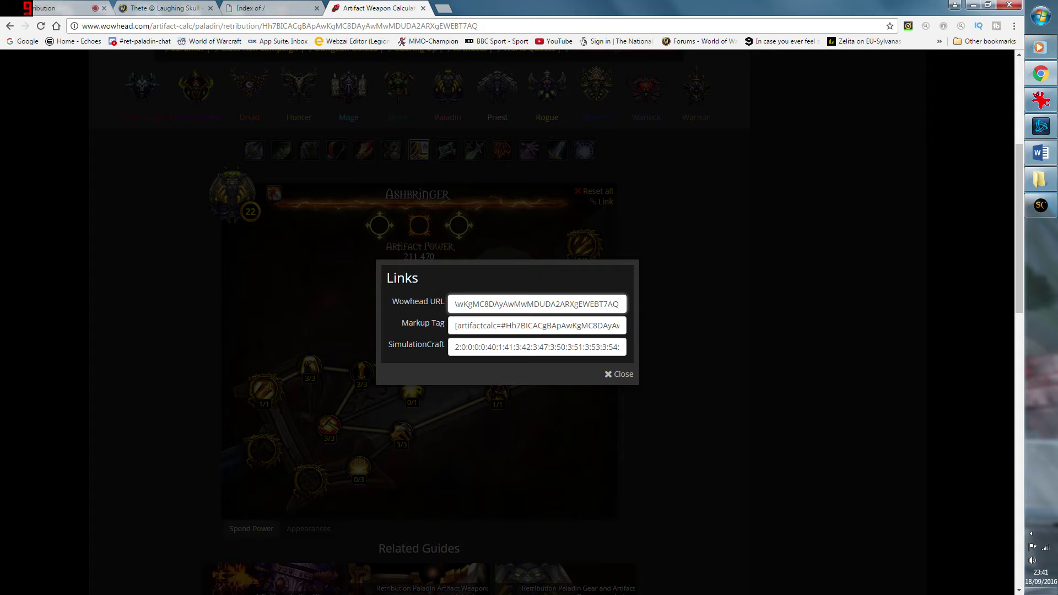
left_click_drag(455, 346, 620, 346)
key("ctrl+c")
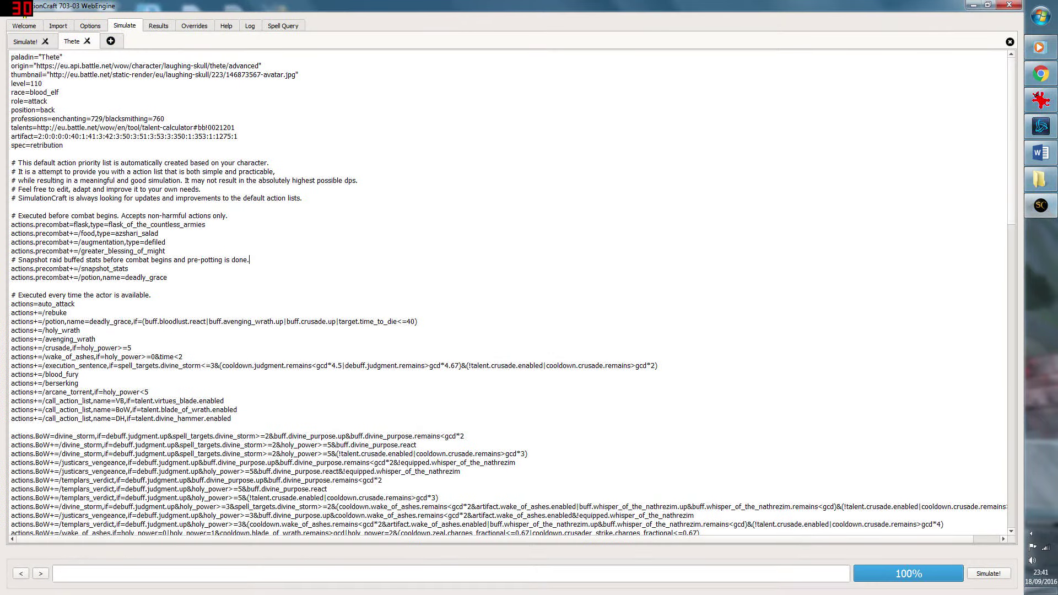
left_click_drag(238, 136, 38, 136)
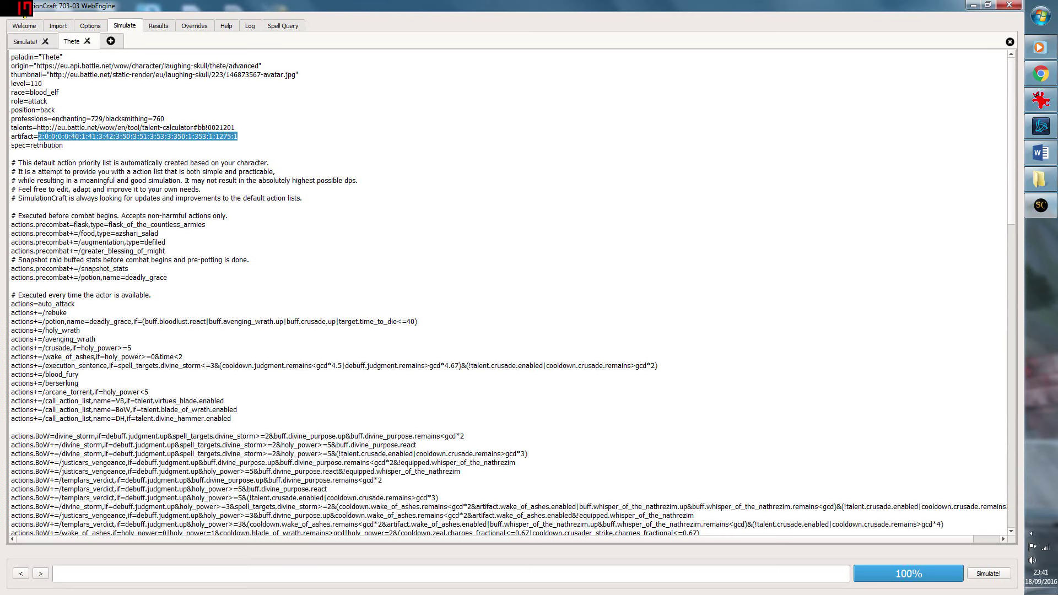
key("ctrl+v")
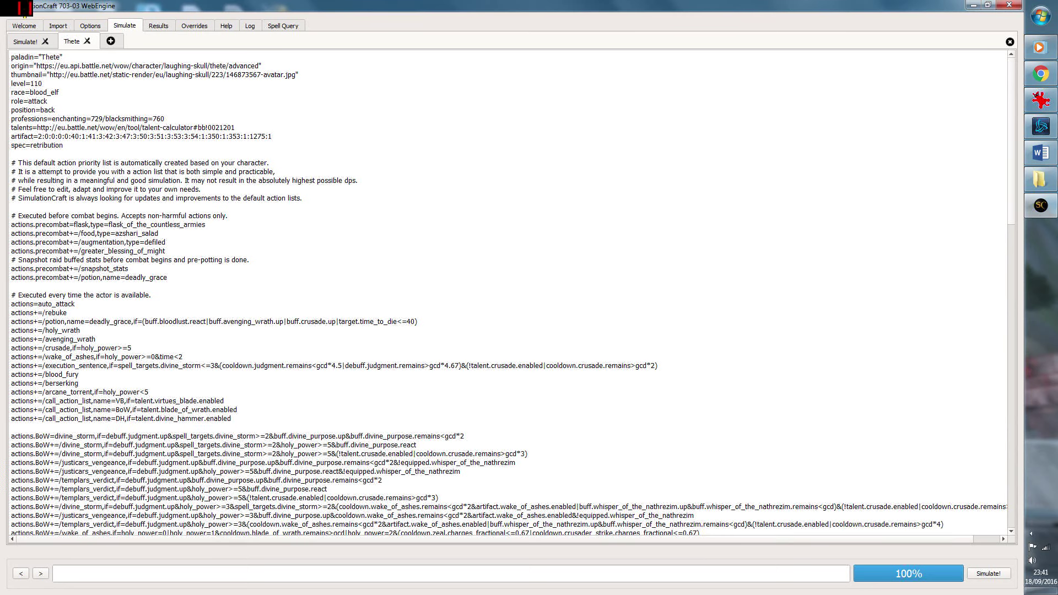